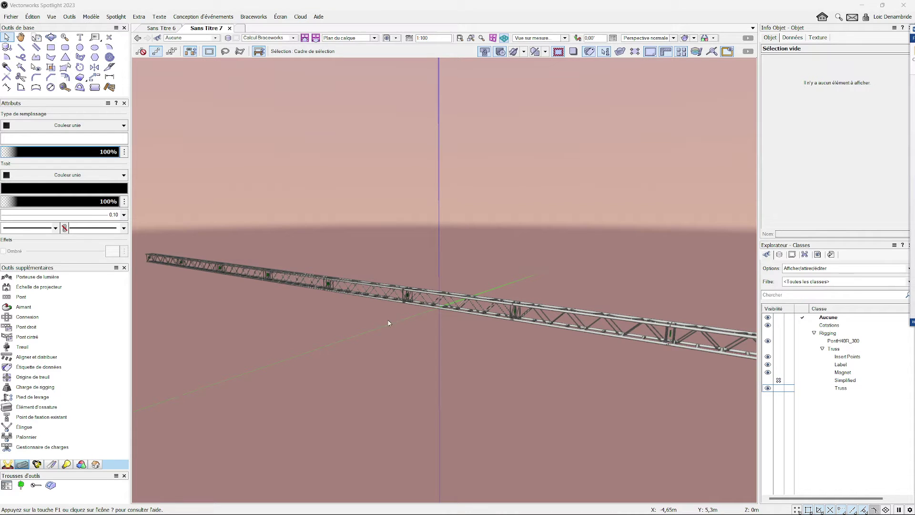
# - Orbit the 3D view and select one Prolyte H40R-300 segment to show it in Object Info
pyautogui.moveTo(388, 323)
pyautogui.keyDown('ctrl'); pyautogui.mouseDown(button='middle')
pyautogui.moveTo(492, 337)
pyautogui.moveTo(428, 280)
pyautogui.mouseUp(button='middle'); pyautogui.keyUp('ctrl')
pyautogui.click(427, 280)
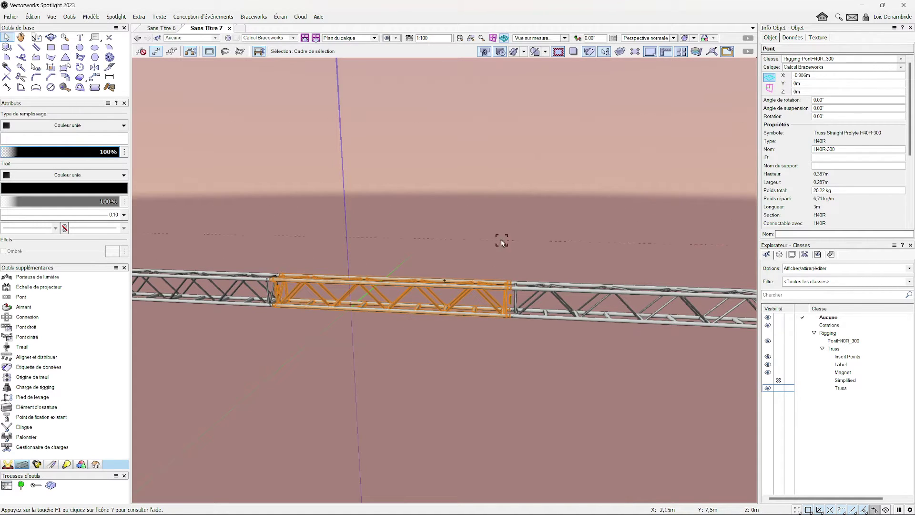
pyautogui.moveTo(434, 362)
pyautogui.keyDown('ctrl'); pyautogui.mouseDown(button='middle')
pyautogui.moveTo(410, 322)
pyautogui.moveTo(429, 302)
pyautogui.mouseUp(button='middle'); pyautogui.keyUp('ctrl')
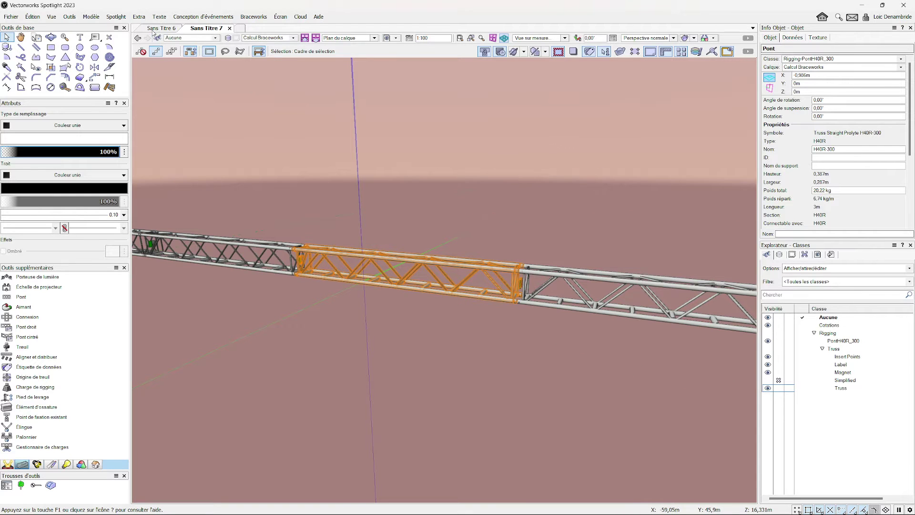
# - Reach Spotlight > Rigging > Remplacer le pont and bring up Inventaire des ponts listing the H40R parts
pyautogui.click(123, 16)
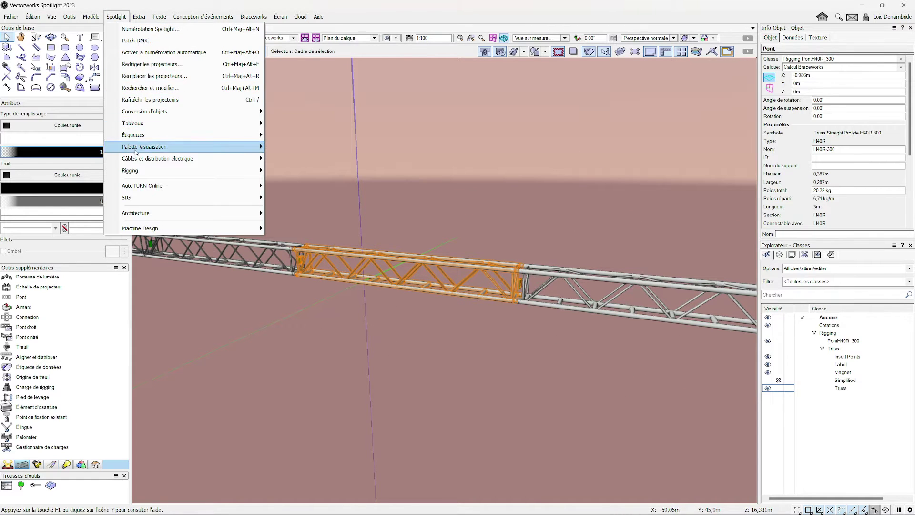
pyautogui.moveTo(130, 170)
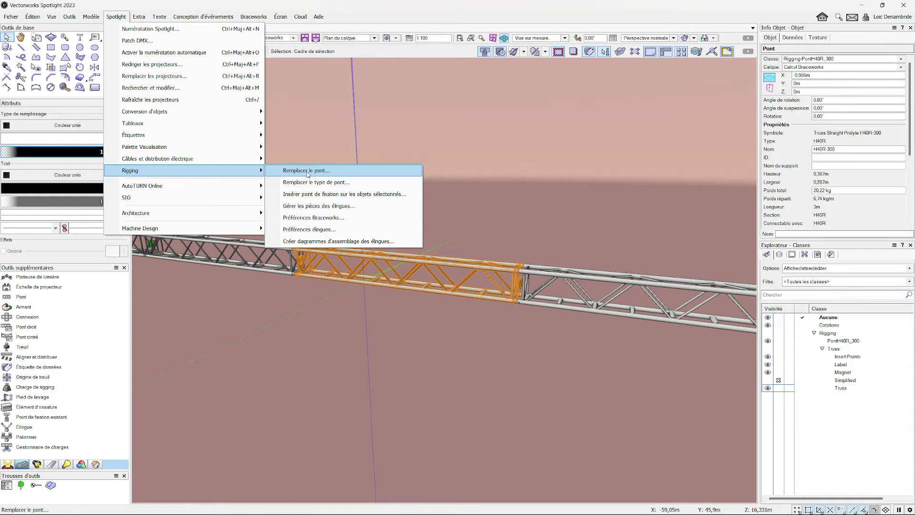
pyautogui.click(318, 172)
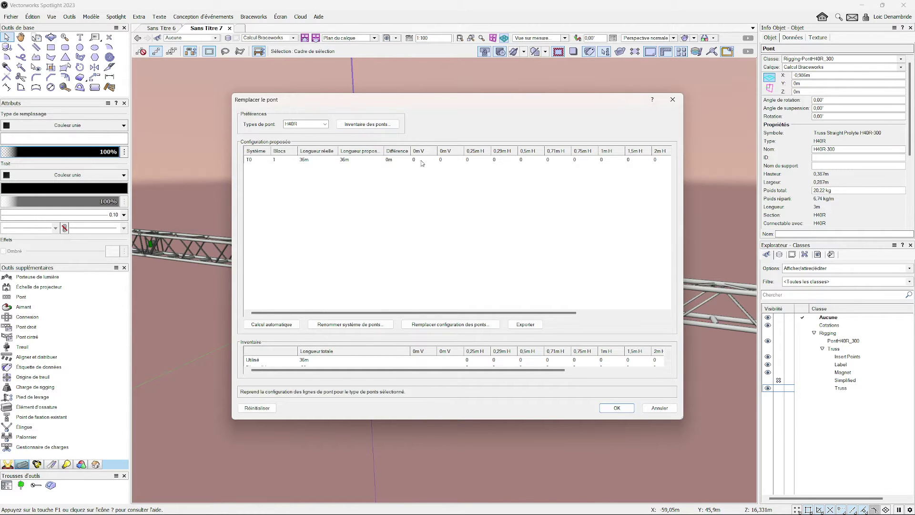
pyautogui.click(371, 123)
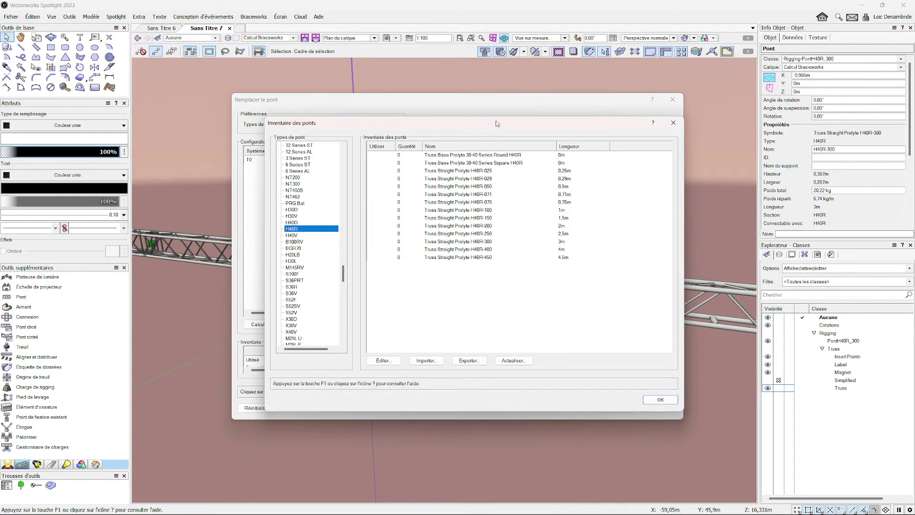
# - Scroll the Types de pont list, check the H40R-025 quantity, then close the inventory and replacement dialogs
pyautogui.moveTo(496, 125); pyautogui.dragTo(497, 123)
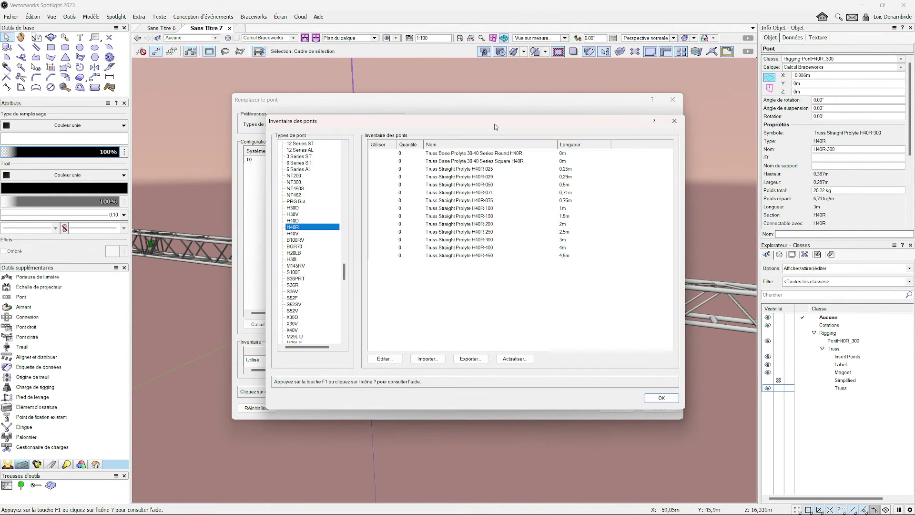
pyautogui.click(394, 169)
pyautogui.moveTo(455, 125); pyautogui.dragTo(461, 120)
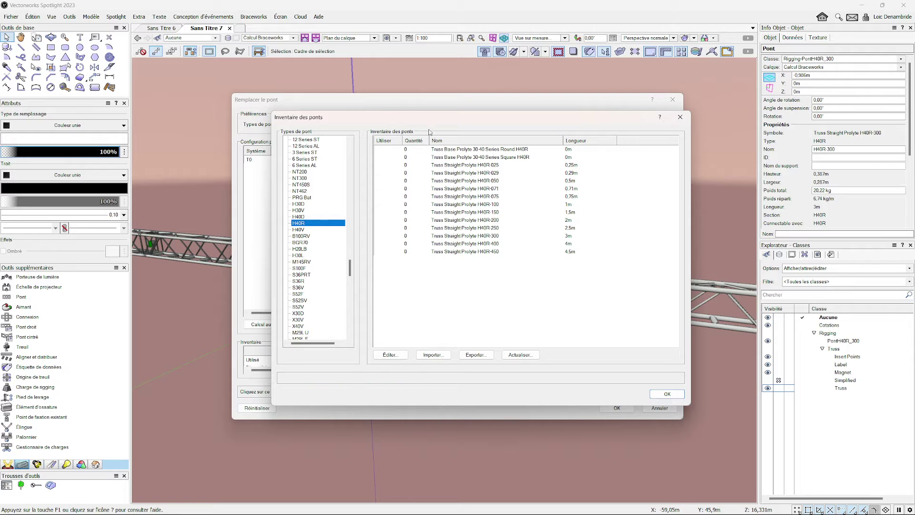
pyautogui.moveTo(429, 118); pyautogui.dragTo(420, 115)
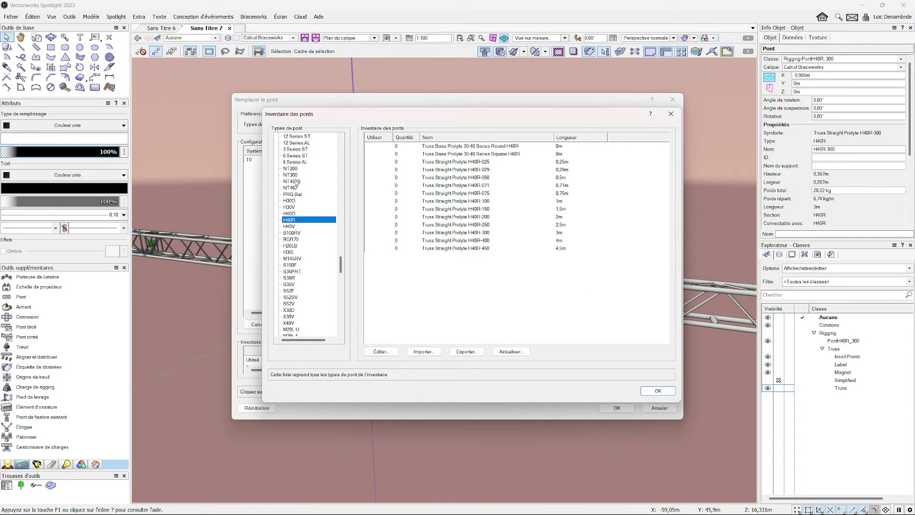
pyautogui.scroll(2, 296, 183)
pyautogui.scroll(2, 296, 183)
pyautogui.scroll(2, 300, 183)
pyautogui.scroll(2, 304, 185)
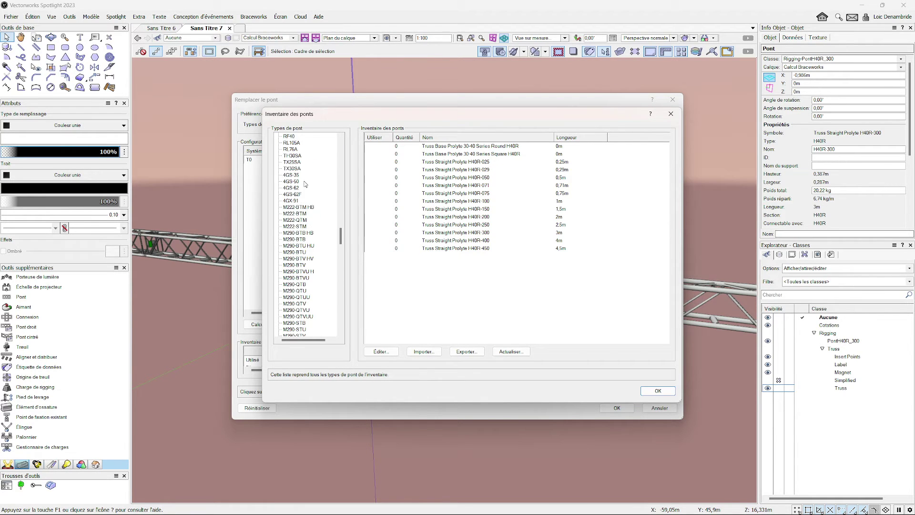
pyautogui.scroll(2, 305, 185)
pyautogui.scroll(2, 305, 185)
pyautogui.scroll(2, 300, 175)
pyautogui.scroll(2, 297, 165)
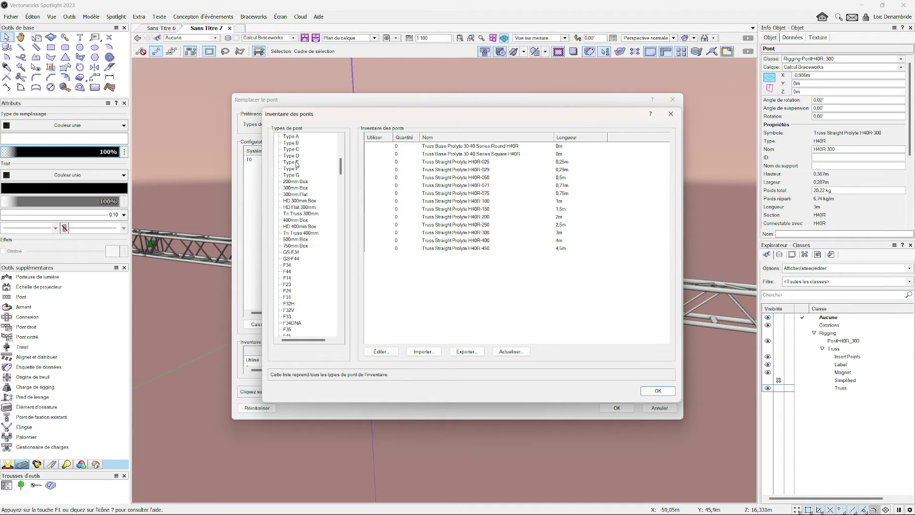
pyautogui.scroll(5, 296, 165)
pyautogui.scroll(-3, 302, 152)
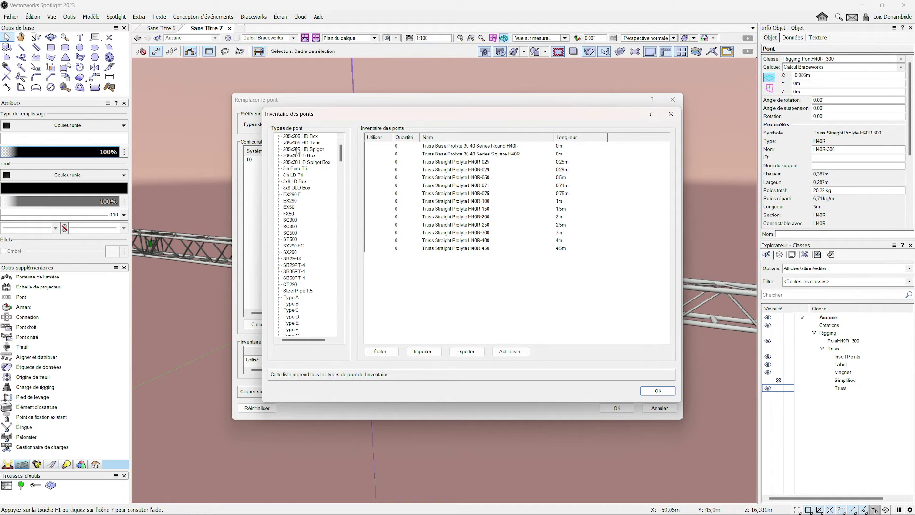
pyautogui.click(670, 113)
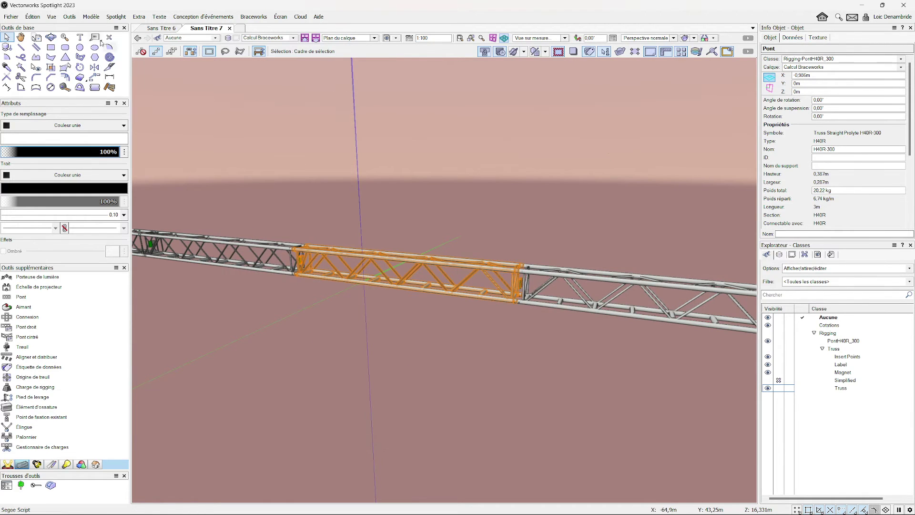
# - Bring up Remplacer le type de pont and pick the H40R-300 trusses to be replaced
pyautogui.click(116, 16)
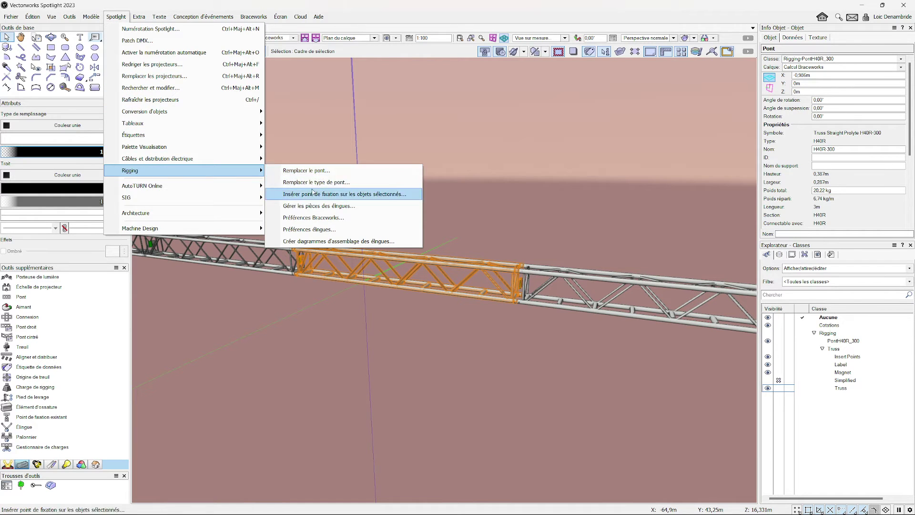
pyautogui.moveTo(130, 170)
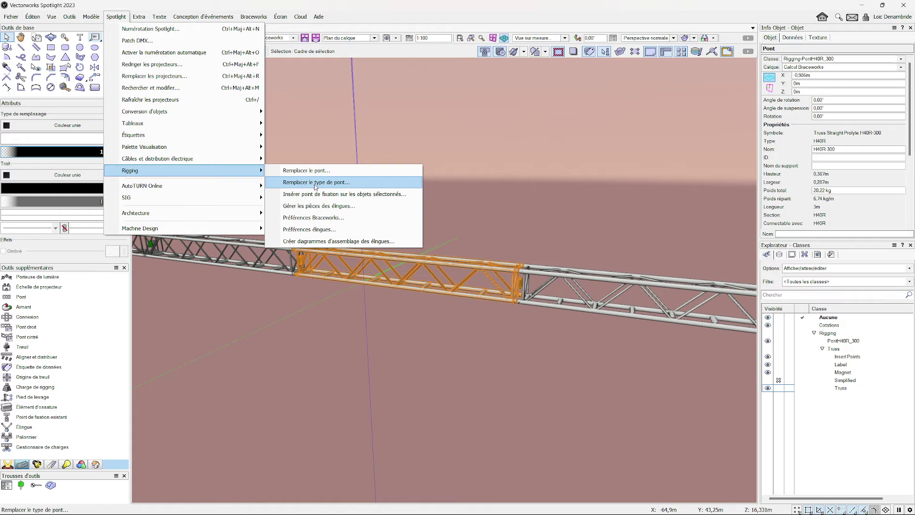
pyautogui.click(314, 182)
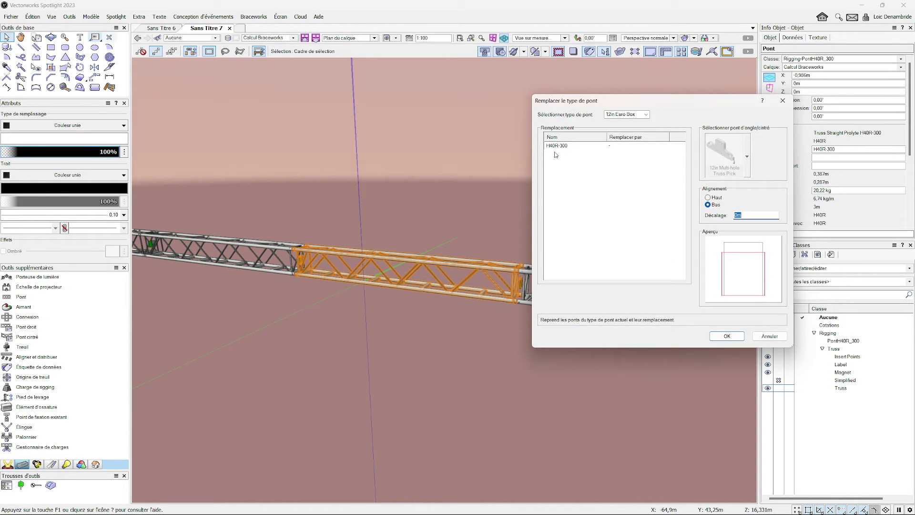
pyautogui.click(557, 146)
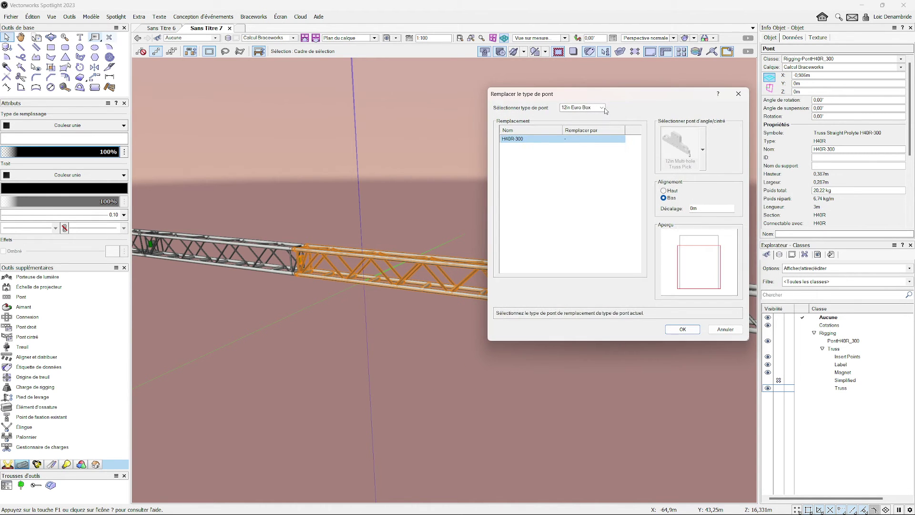
pyautogui.click(603, 107)
pyautogui.scroll(-2, 589, 179)
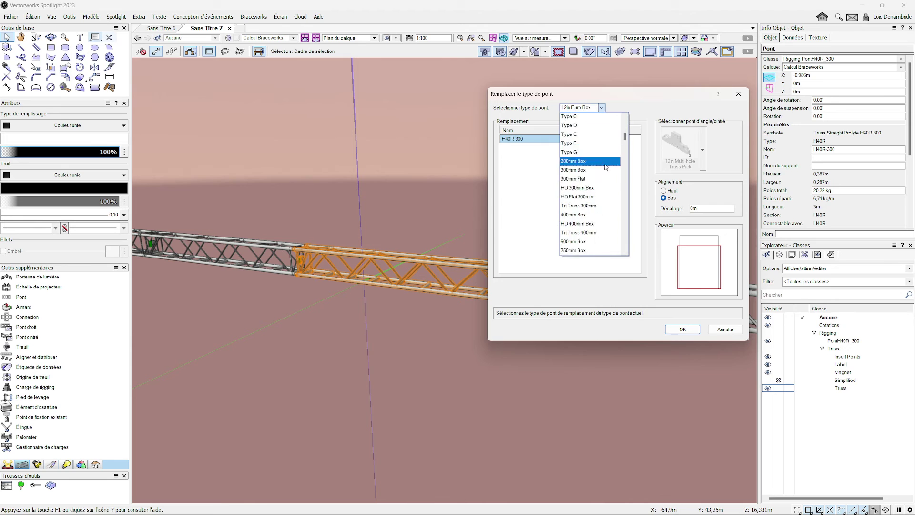
pyautogui.scroll(-2, 589, 180)
pyautogui.scroll(-2, 590, 183)
pyautogui.scroll(-2, 591, 188)
pyautogui.scroll(-2, 592, 189)
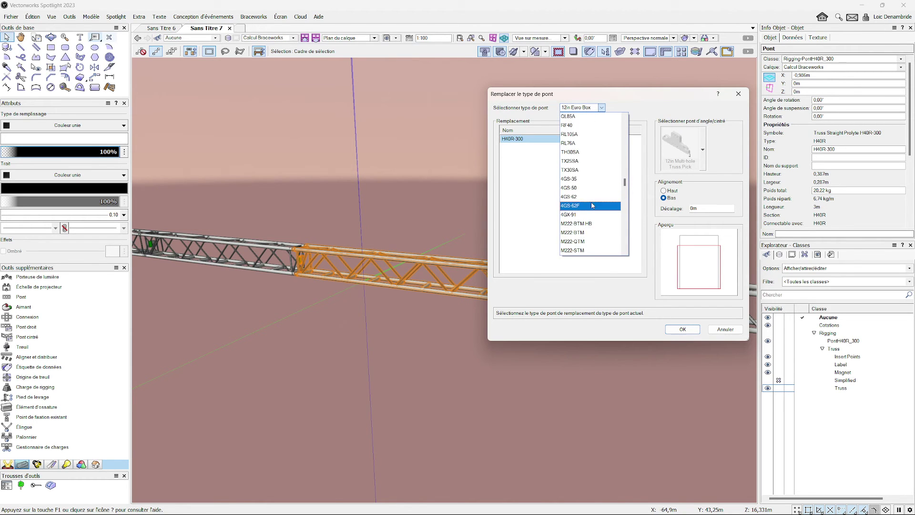
pyautogui.scroll(-2, 596, 189)
pyautogui.scroll(-2, 600, 191)
pyautogui.scroll(-2, 607, 192)
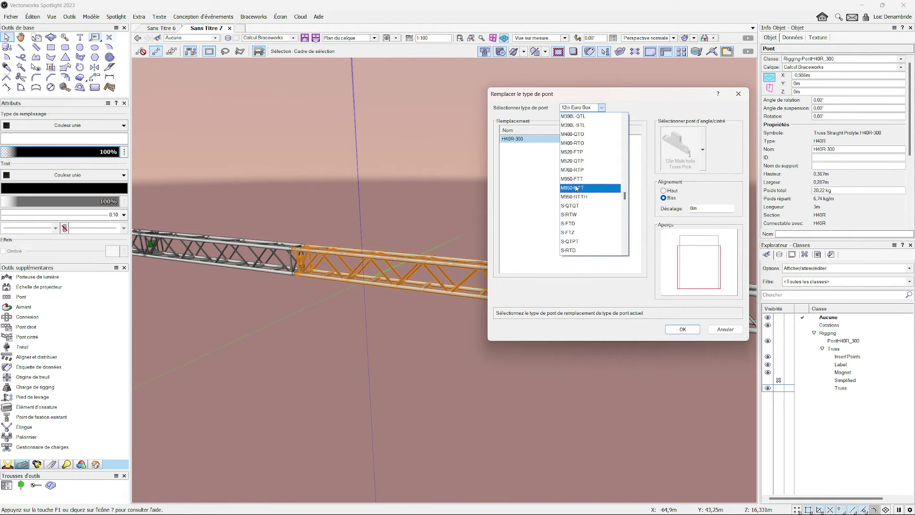
pyautogui.scroll(-2, 601, 198)
pyautogui.scroll(-2, 590, 209)
pyautogui.scroll(-2, 586, 214)
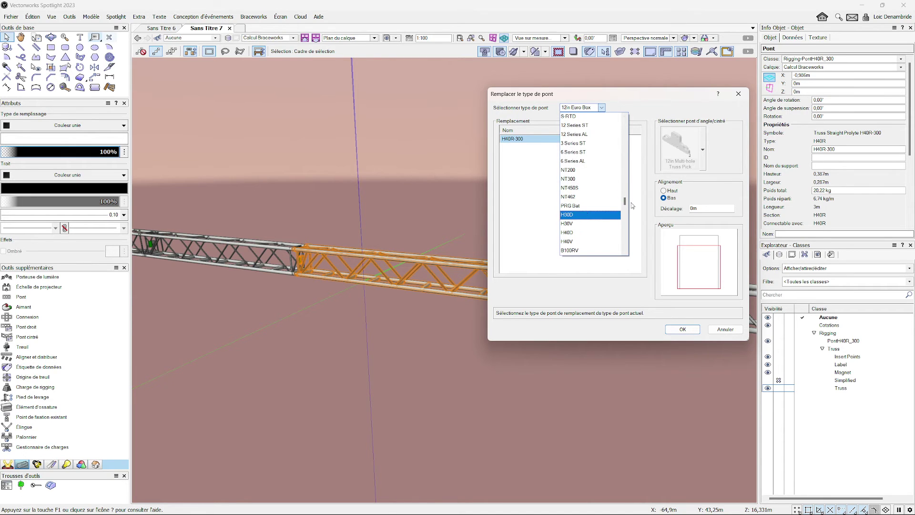
pyautogui.scroll(-2, 579, 216)
pyautogui.scroll(-2, 576, 229)
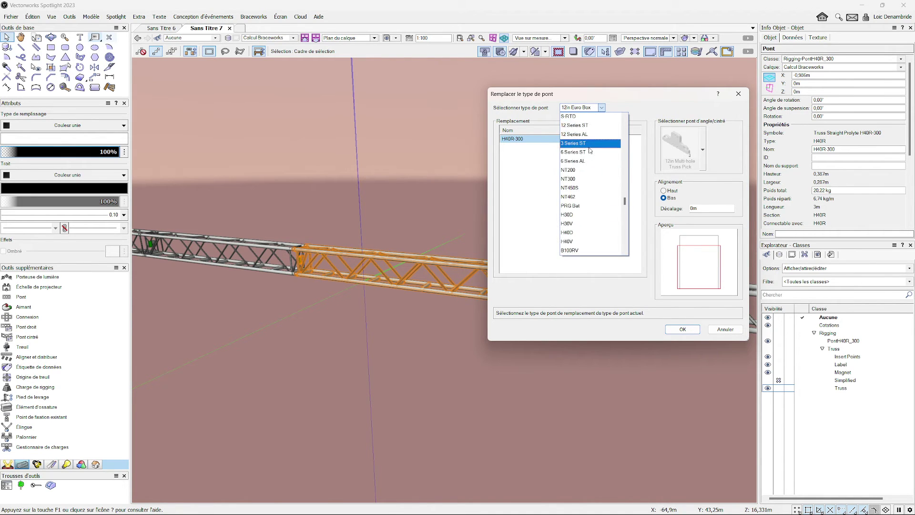
pyautogui.scroll(3, 586, 154)
pyautogui.scroll(3, 591, 155)
pyautogui.scroll(3, 591, 155)
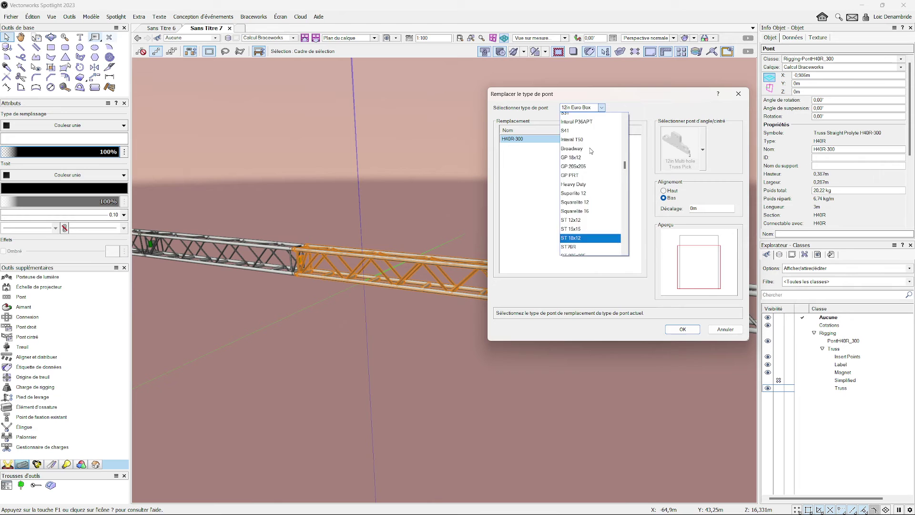
pyautogui.scroll(3, 590, 155)
pyautogui.scroll(3, 586, 143)
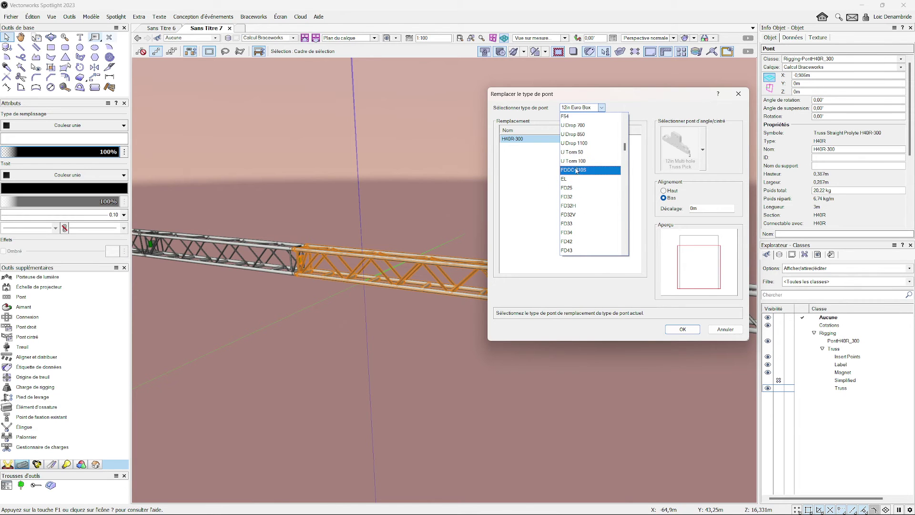
pyautogui.scroll(3, 583, 161)
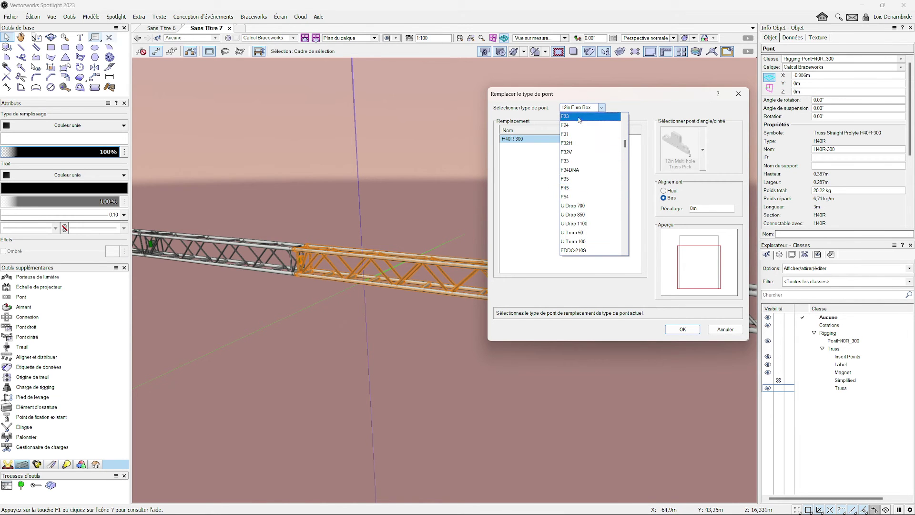
# - Choose F45 as the replacement type for the H40R-300 row and confirm, giving F45300 segments
pyautogui.click(575, 189)
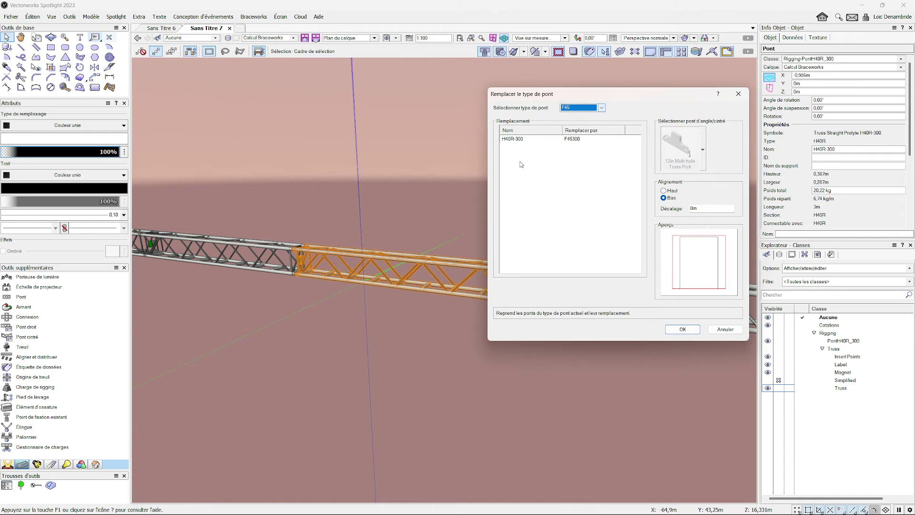
pyautogui.click(638, 140)
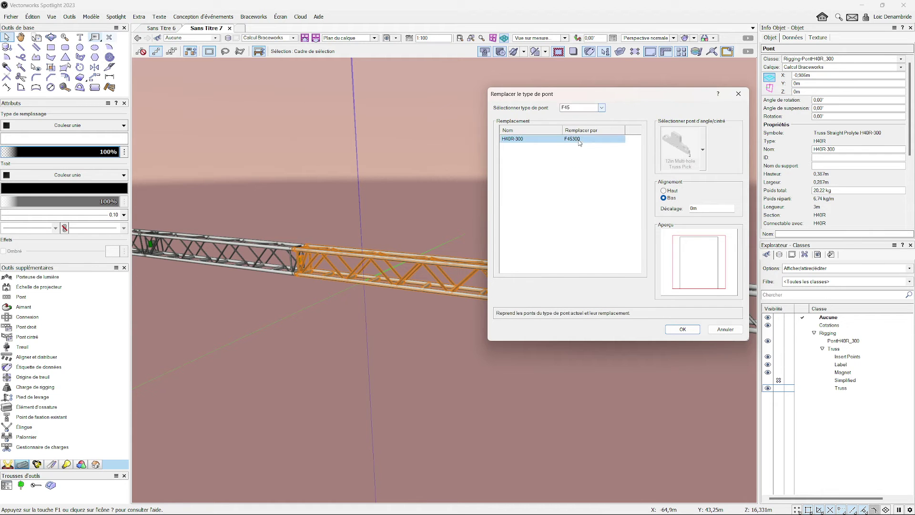
pyautogui.click(689, 329)
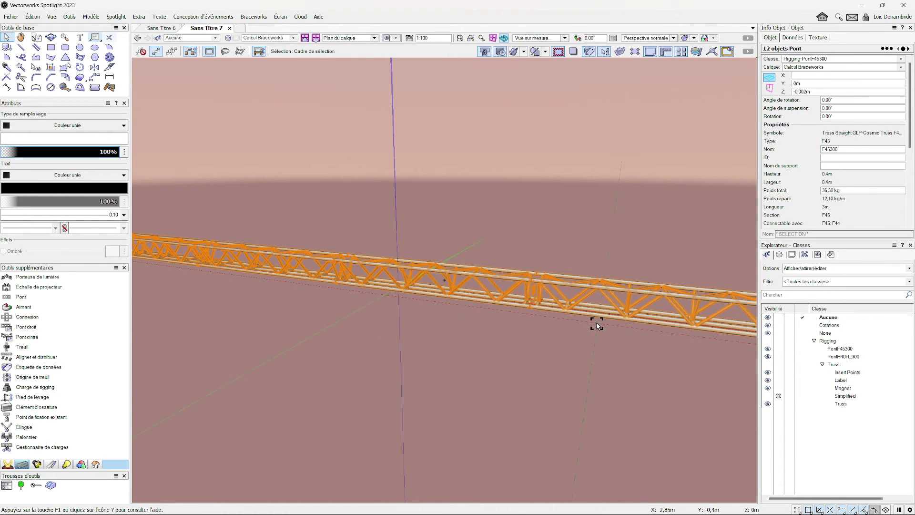
pyautogui.scroll(-3, 597, 325)
pyautogui.moveTo(649, 364)
pyautogui.mouseDown(button='middle')
pyautogui.moveTo(502, 322)
pyautogui.moveTo(423, 321)
pyautogui.mouseUp(button='middle')
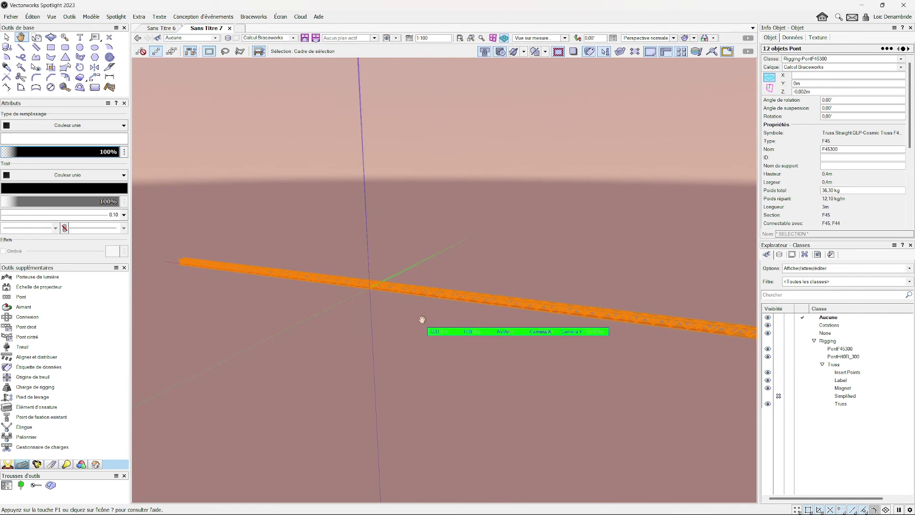
pyautogui.moveTo(546, 347); pyautogui.dragTo(429, 321, button='middle')
pyautogui.scroll(2, 459, 296)
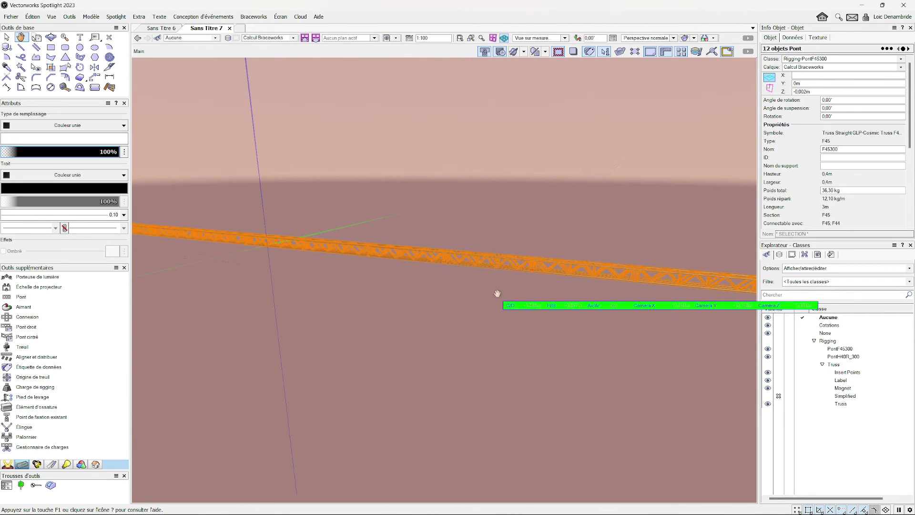
pyautogui.scroll(3, 519, 292)
pyautogui.scroll(1, 463, 305)
pyautogui.scroll(1, 562, 286)
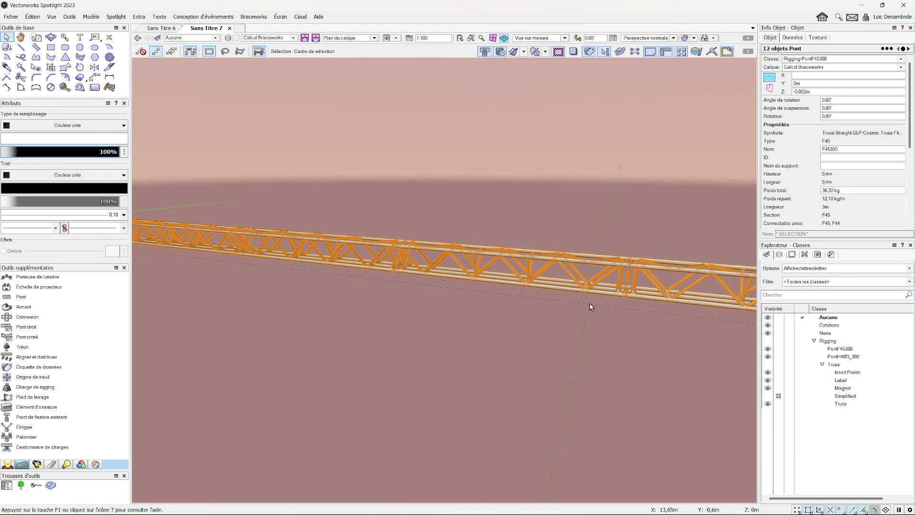
pyautogui.scroll(1, 572, 307)
pyautogui.scroll(-1, 572, 307)
pyautogui.scroll(-1, 582, 309)
pyautogui.press('c')
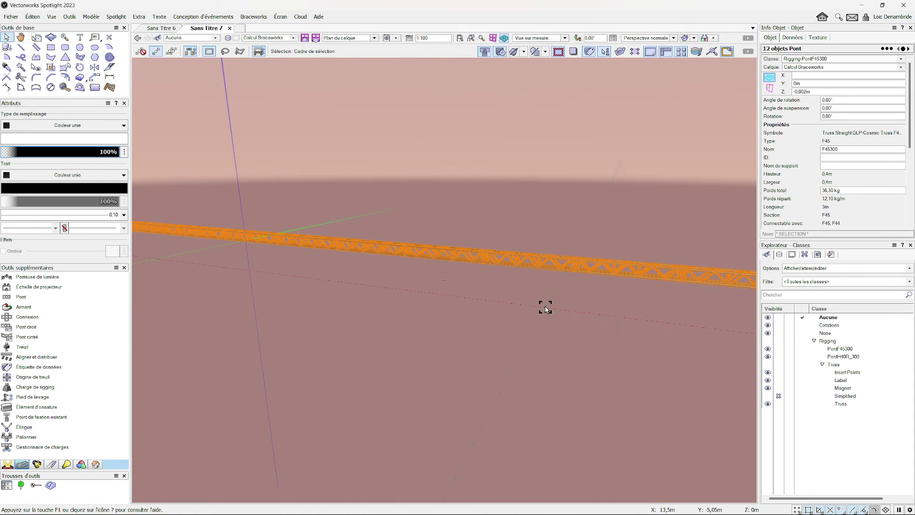
pyautogui.moveTo(545, 307)
pyautogui.mouseDown()
pyautogui.moveTo(473, 287)
pyautogui.moveTo(506, 329)
pyautogui.mouseUp()
pyautogui.press('Escape')
pyautogui.press('h')
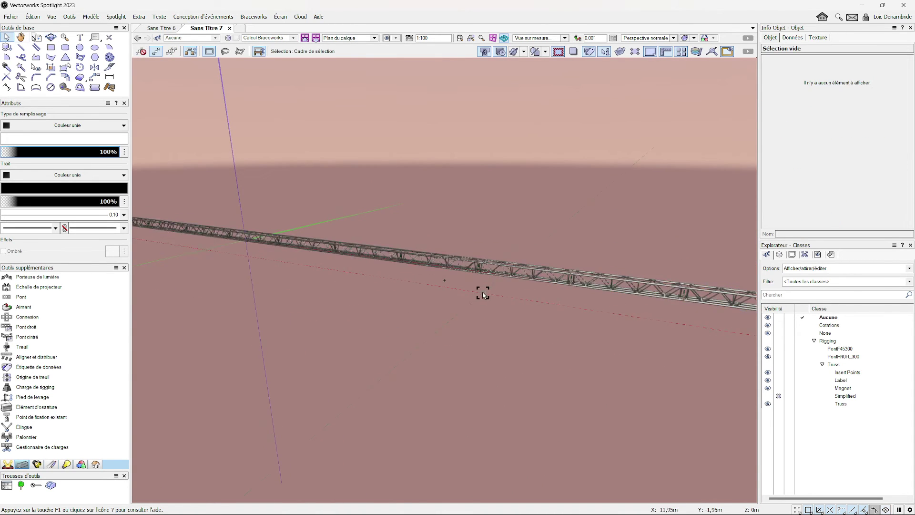
pyautogui.moveTo(481, 292); pyautogui.dragTo(522, 301)
pyautogui.scroll(1, 521, 301)
pyautogui.press('x')
pyautogui.click(457, 239)
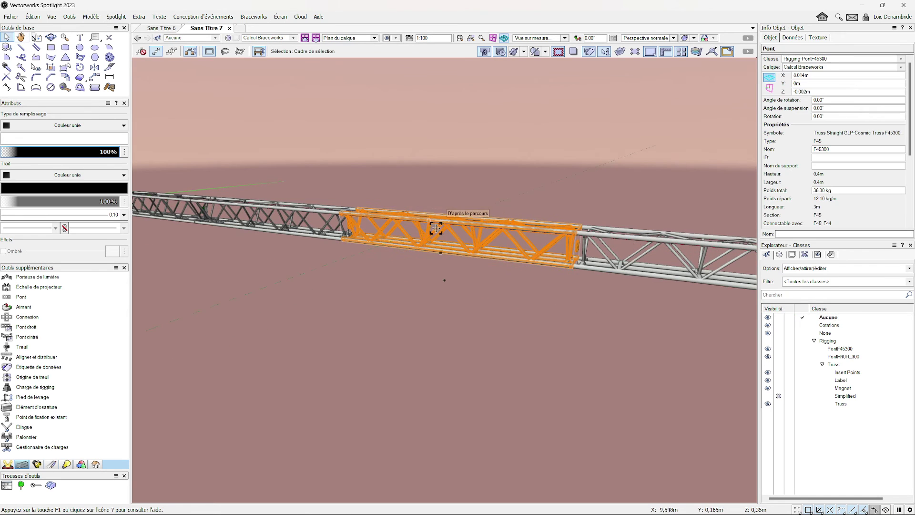
# - Bring up Remplacer le type de pont again and move the dialog aside to see the truss line
pyautogui.click(117, 21)
pyautogui.moveTo(131, 170)
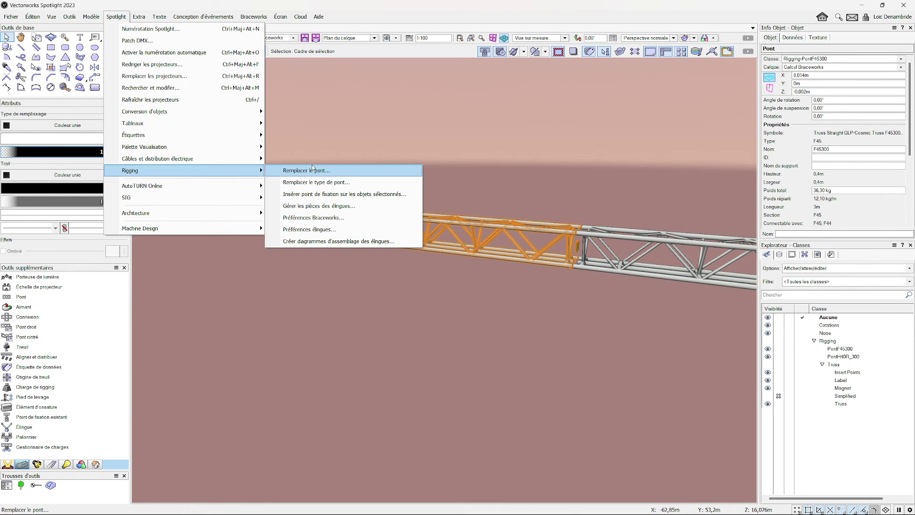
pyautogui.click(316, 182)
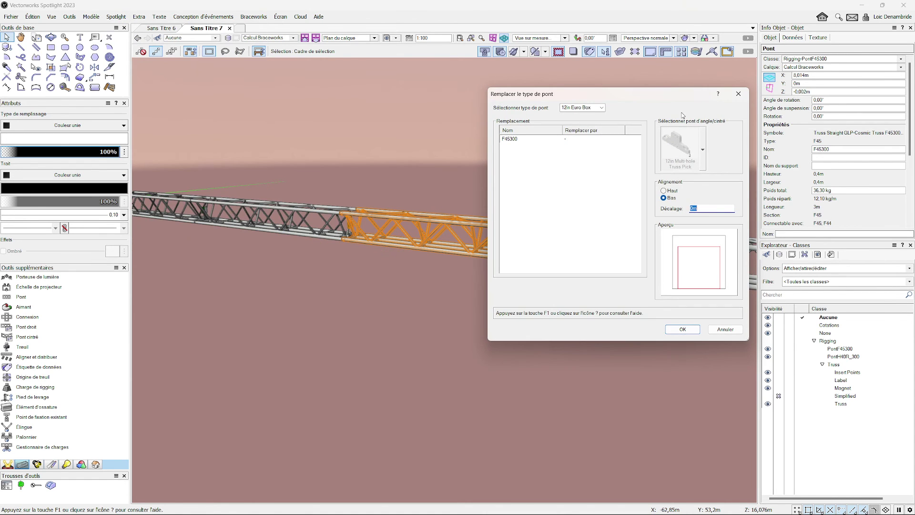
pyautogui.moveTo(601, 94); pyautogui.dragTo(550, 97)
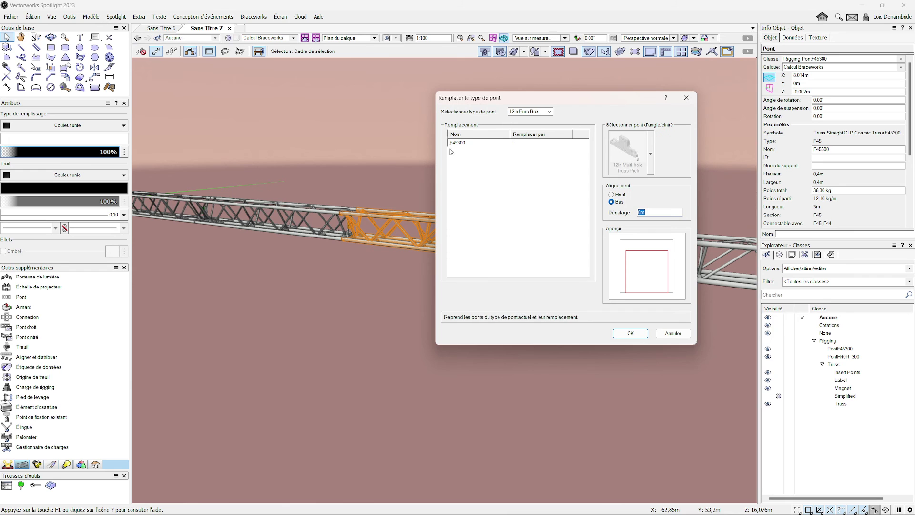
pyautogui.click(549, 112)
pyautogui.scroll(-5, 552, 203)
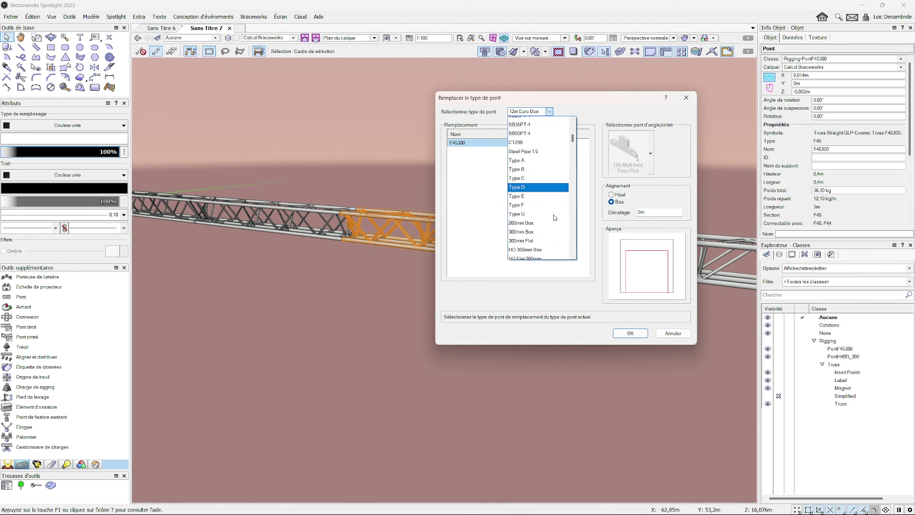
pyautogui.scroll(-5, 552, 206)
pyautogui.scroll(-5, 552, 208)
pyautogui.scroll(-5, 551, 212)
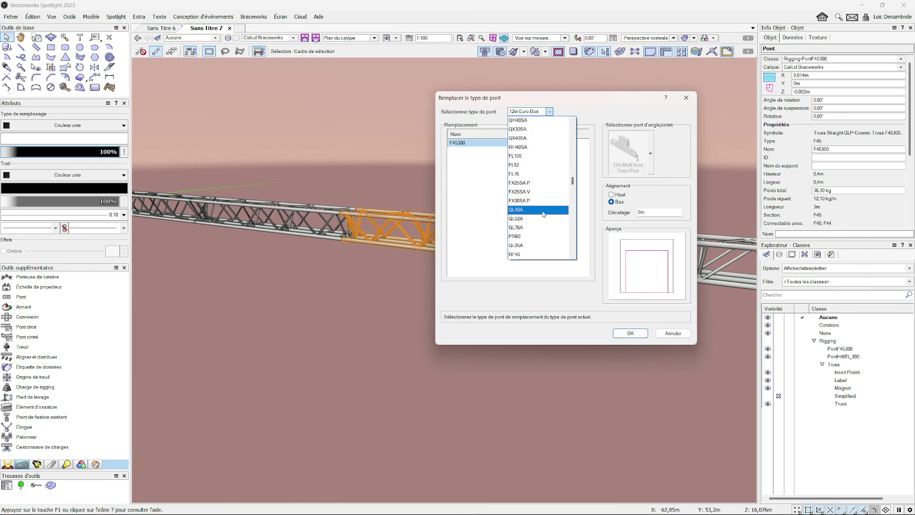
pyautogui.scroll(-5, 550, 213)
pyautogui.scroll(-5, 552, 214)
pyautogui.scroll(-5, 551, 251)
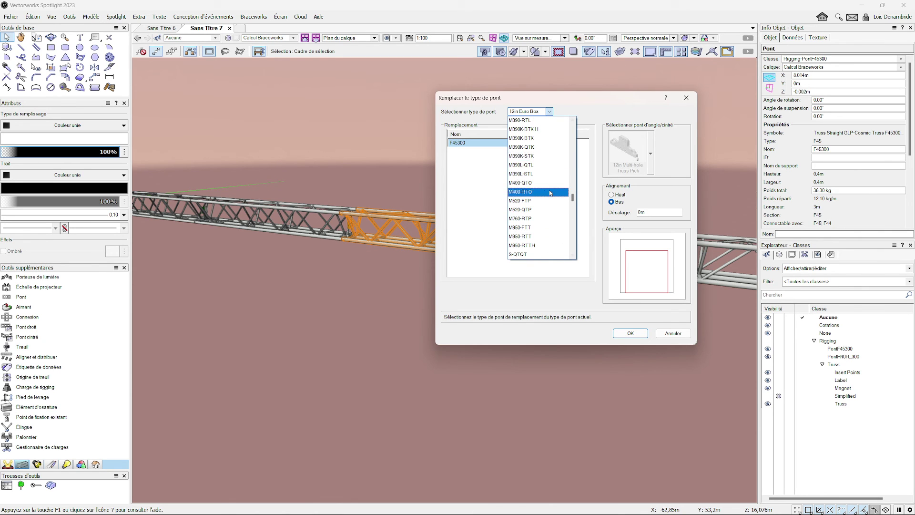
# - Choose M400-QTO for the F45300 row and confirm, swapping all 12 segments to Milos M400-QTO-300
pyautogui.click(533, 185)
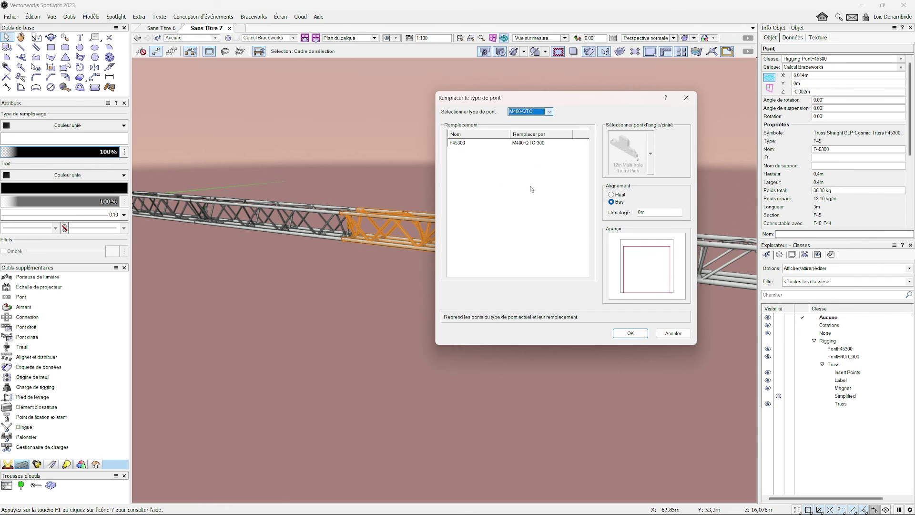
pyautogui.click(466, 143)
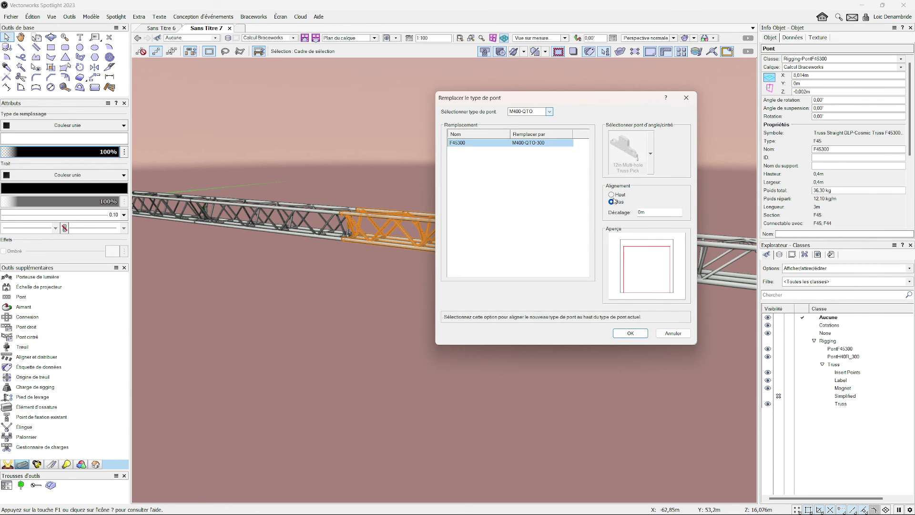
pyautogui.click(631, 333)
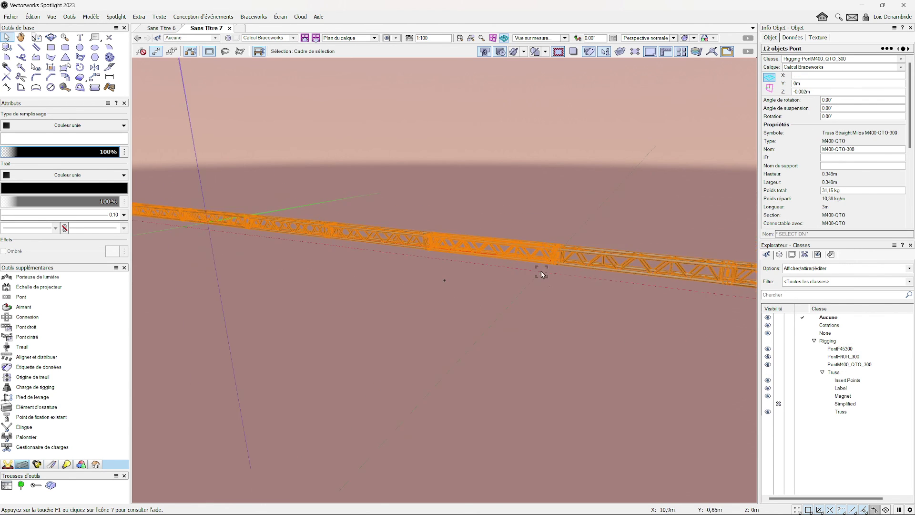
pyautogui.scroll(-2, 541, 273)
pyautogui.scroll(-3, 581, 293)
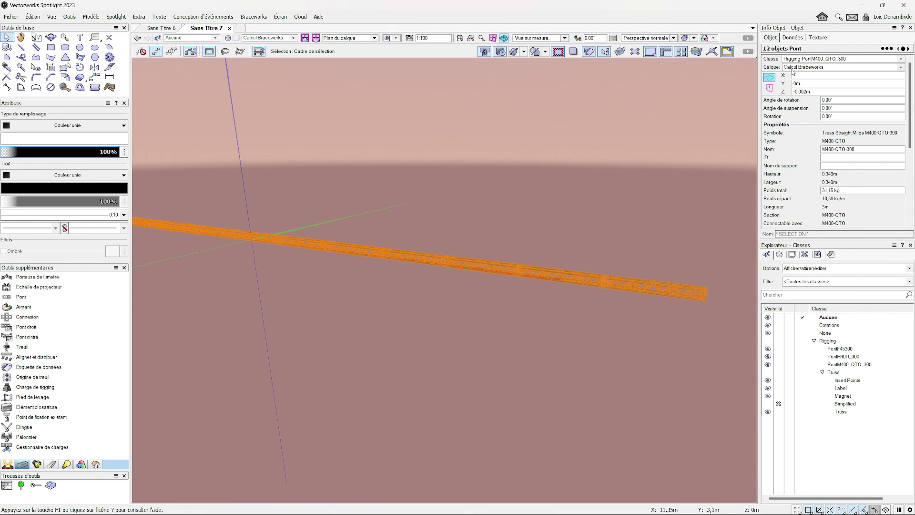
pyautogui.scroll(-2, 577, 280)
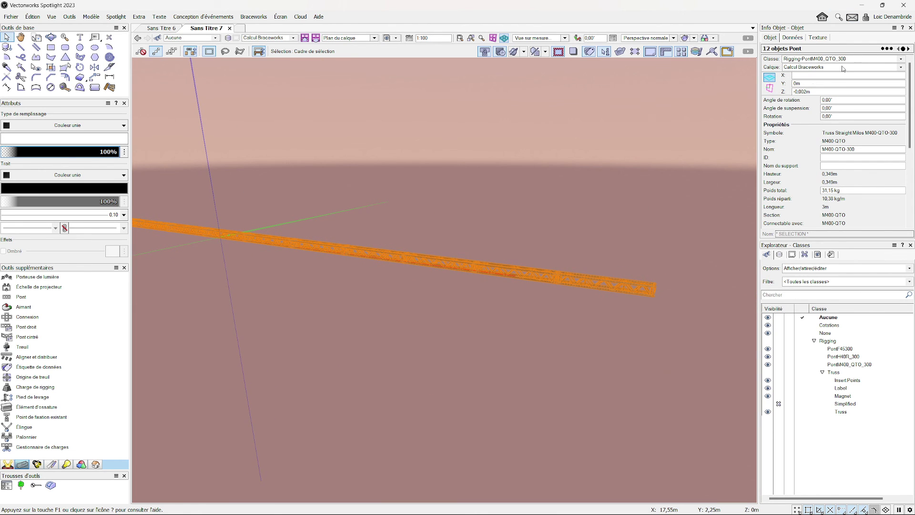
pyautogui.scroll(2, 447, 241)
pyautogui.scroll(3, 521, 265)
pyautogui.scroll(2, 360, 219)
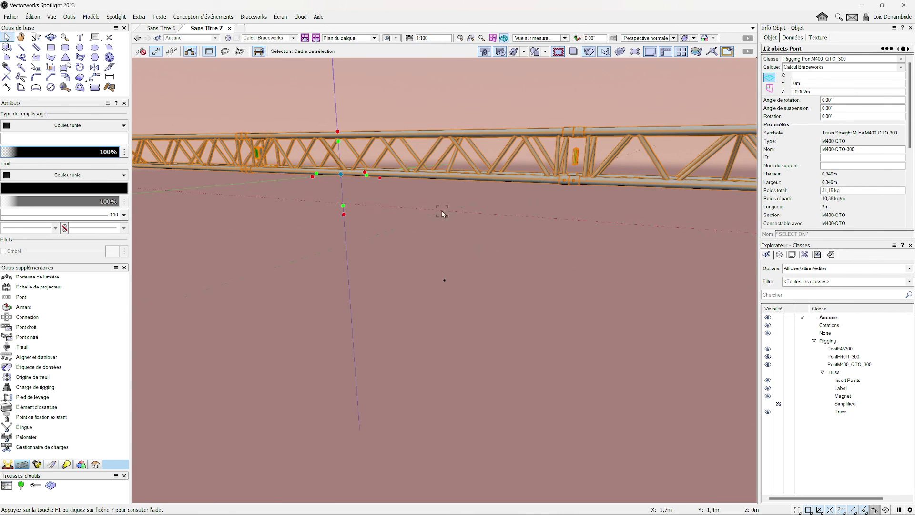
pyautogui.keyDown('shift'); pyautogui.moveTo(442, 213); pyautogui.dragTo(435, 306, button='middle'); pyautogui.keyUp('shift')
pyautogui.scroll(-2, 469, 322)
pyautogui.scroll(-1, 476, 379)
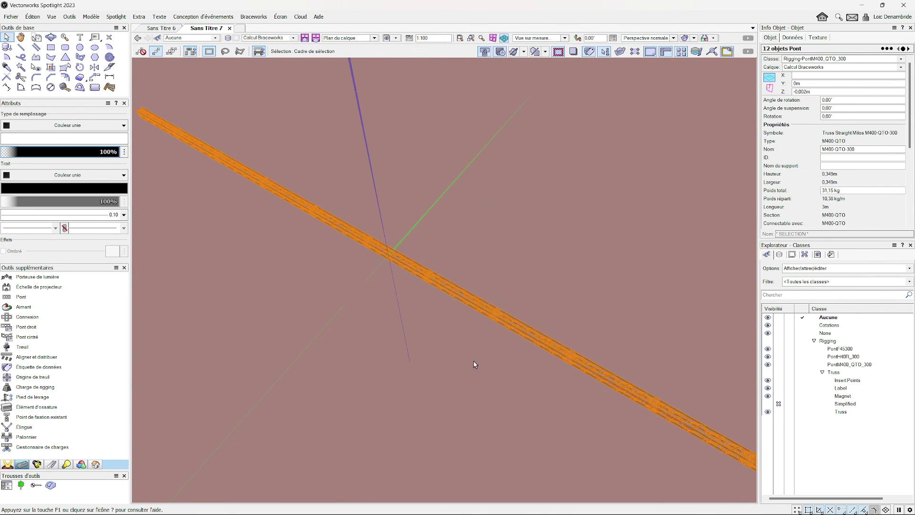
pyautogui.moveTo(473, 360)
pyautogui.keyDown('shift'); pyautogui.mouseDown(button='middle')
pyautogui.moveTo(487, 235)
pyautogui.moveTo(422, 279)
pyautogui.mouseUp(button='middle'); pyautogui.keyUp('shift')
pyautogui.click(422, 293)
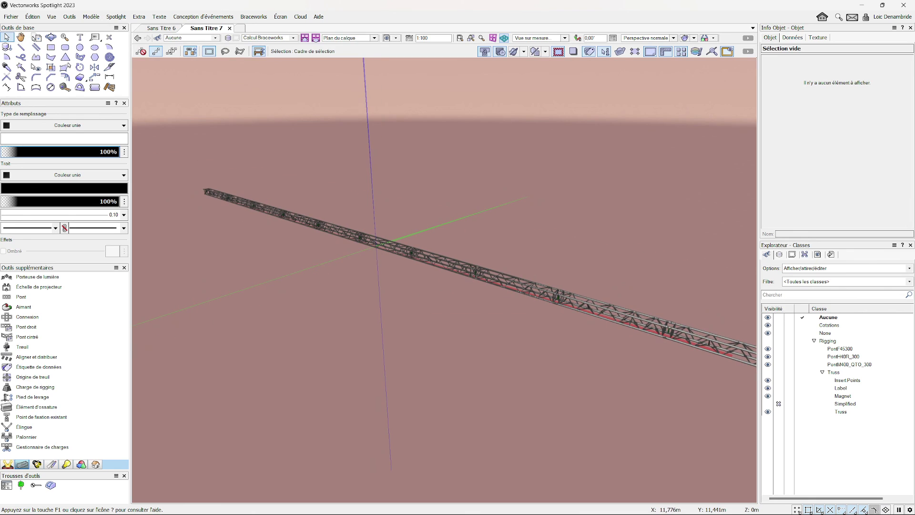